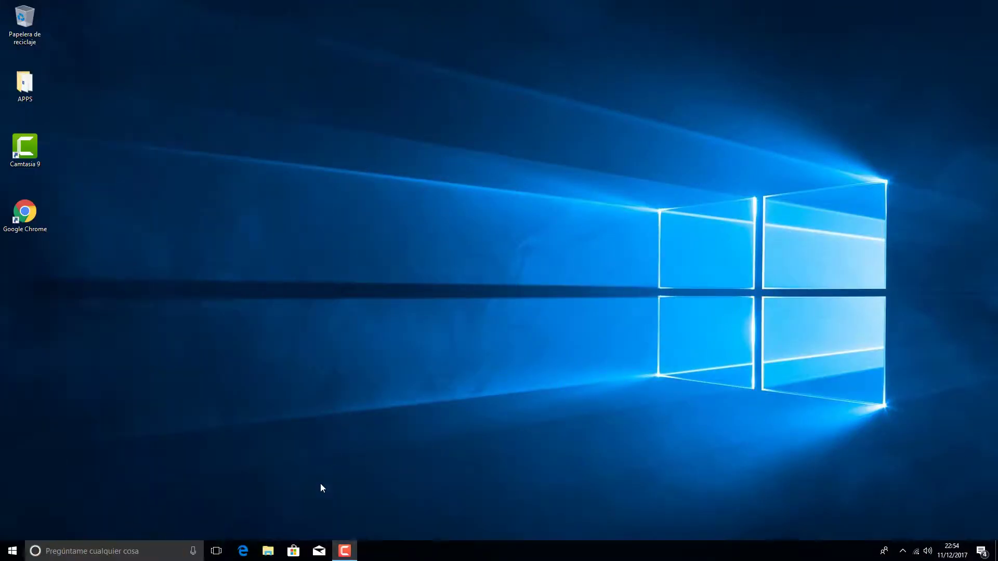
Step: Open the Euro Truck Simulator 2 folder inside Documentos and display its full path
click(269, 552)
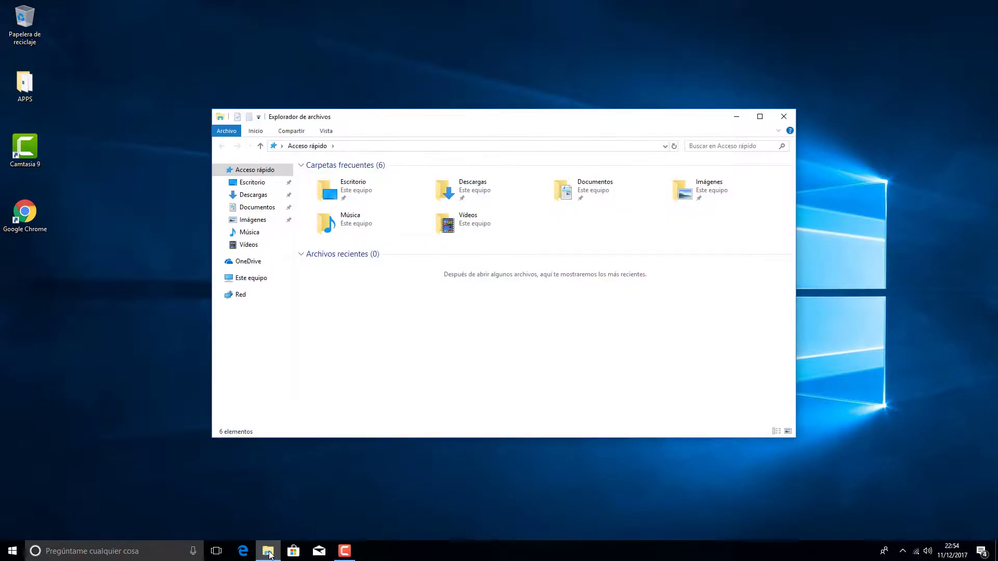
click(269, 279)
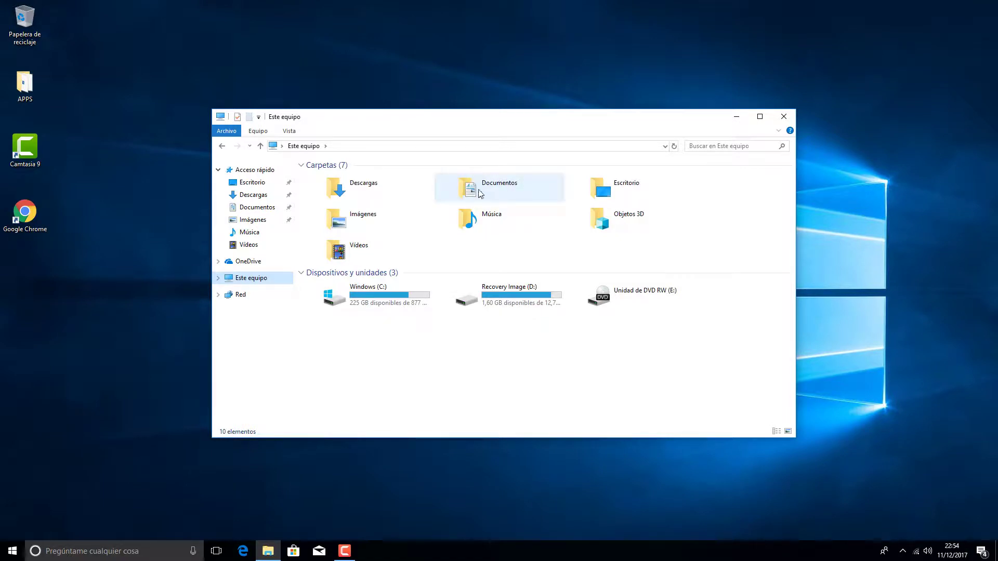
double_click(502, 191)
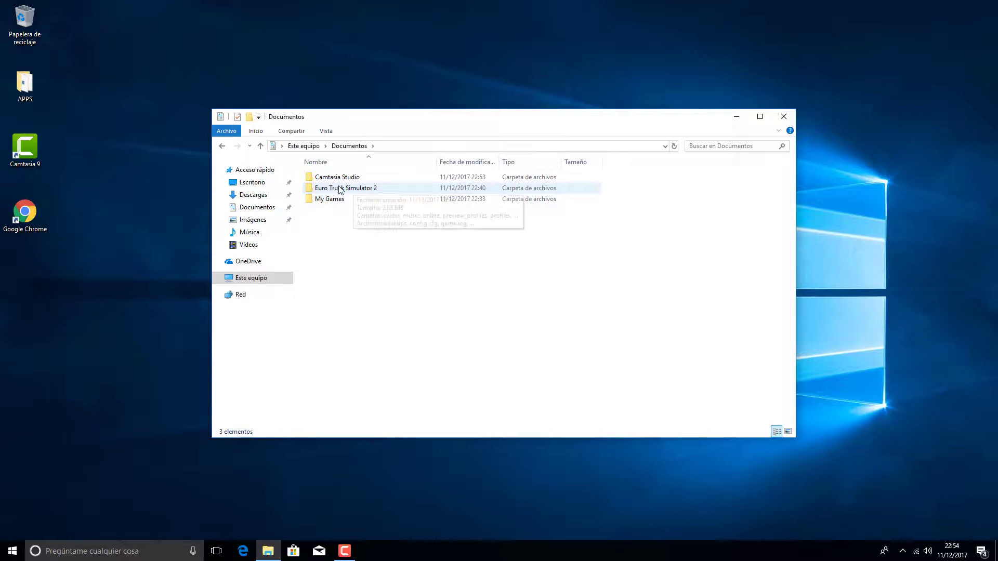
double_click(407, 190)
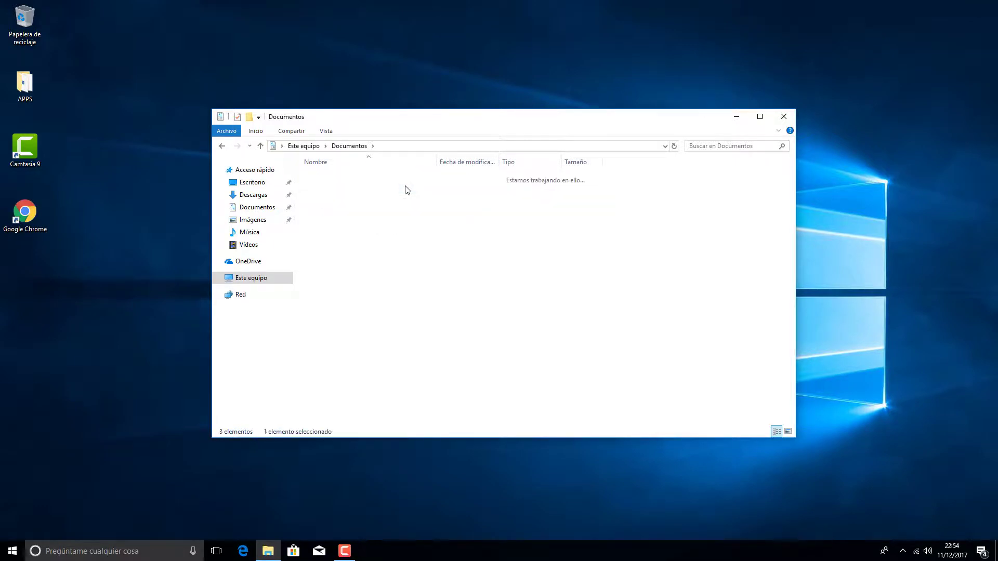
click(467, 148)
click(466, 146)
drag(466, 146, 433, 147)
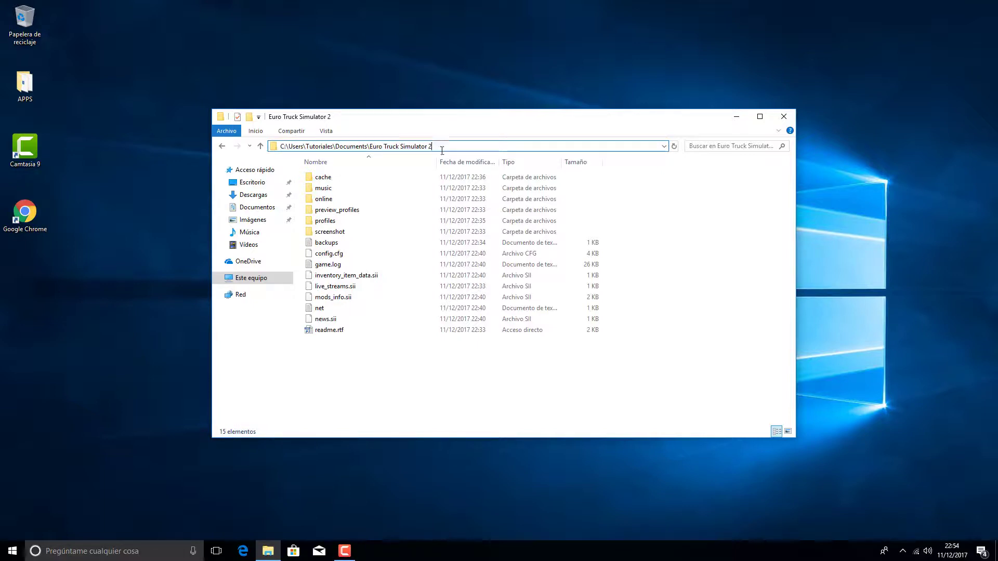
click(466, 375)
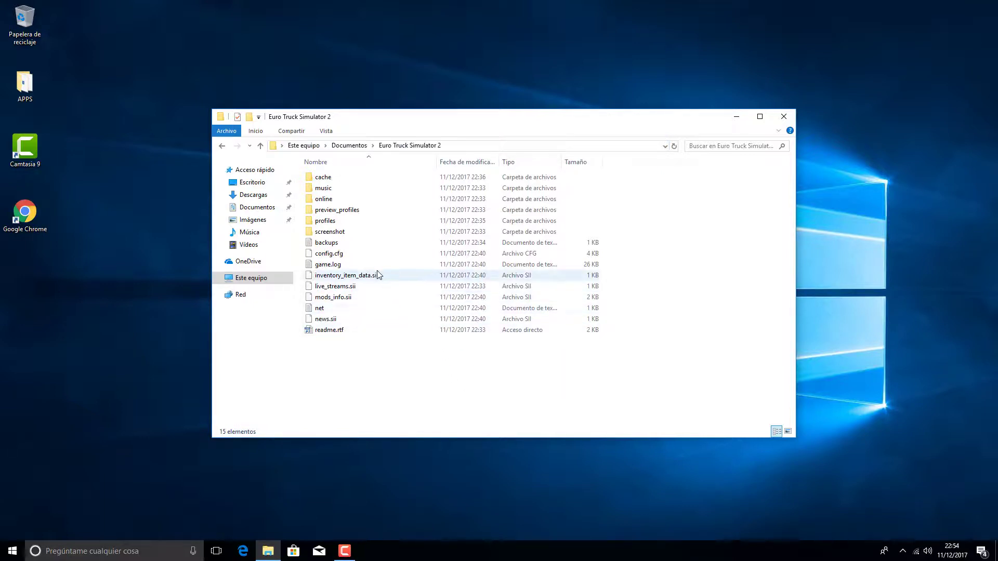
Step: Open config.cfg with Bloc de notas without making it the default application for .cfg files
click(331, 254)
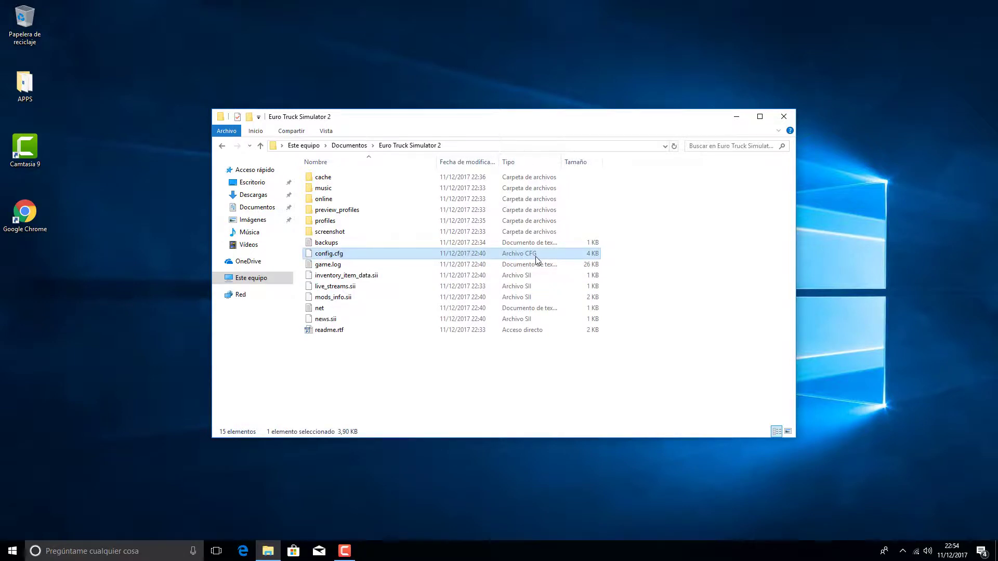
right_click(416, 256)
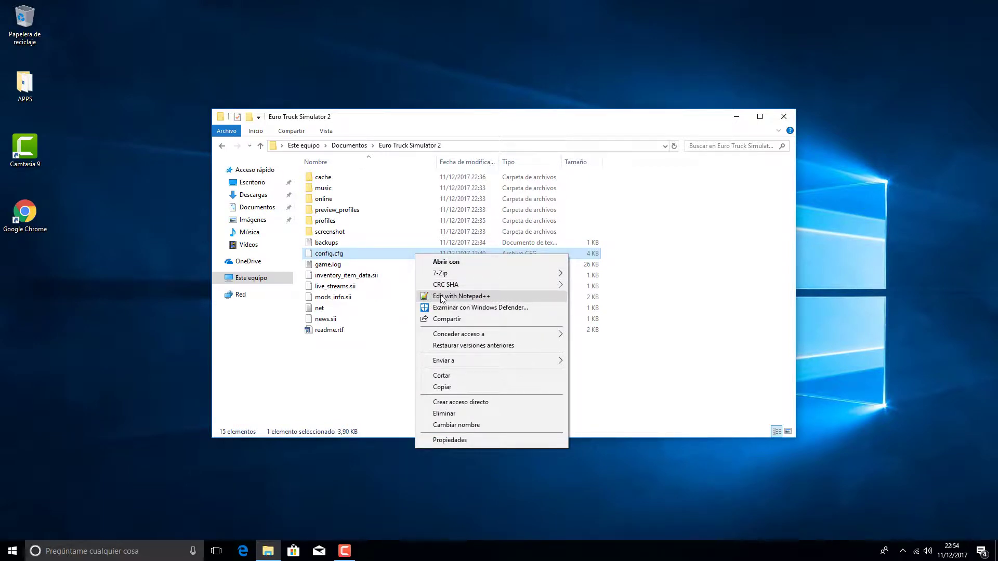
click(469, 262)
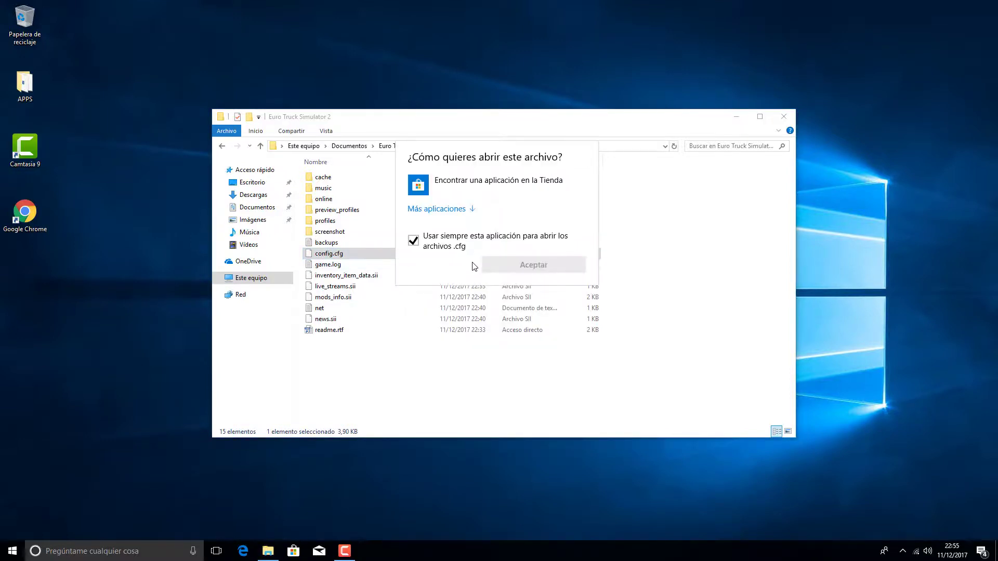
click(431, 209)
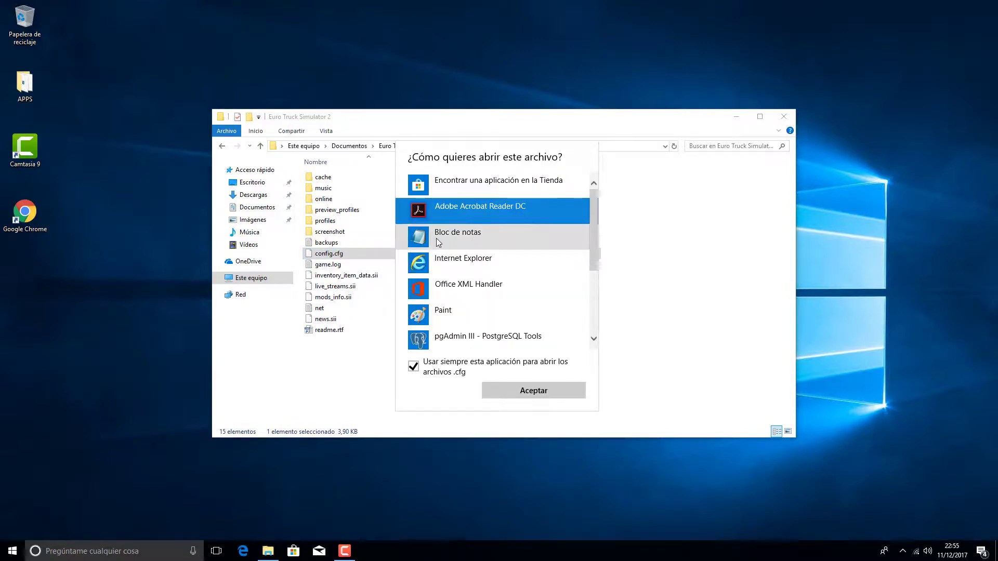
click(515, 234)
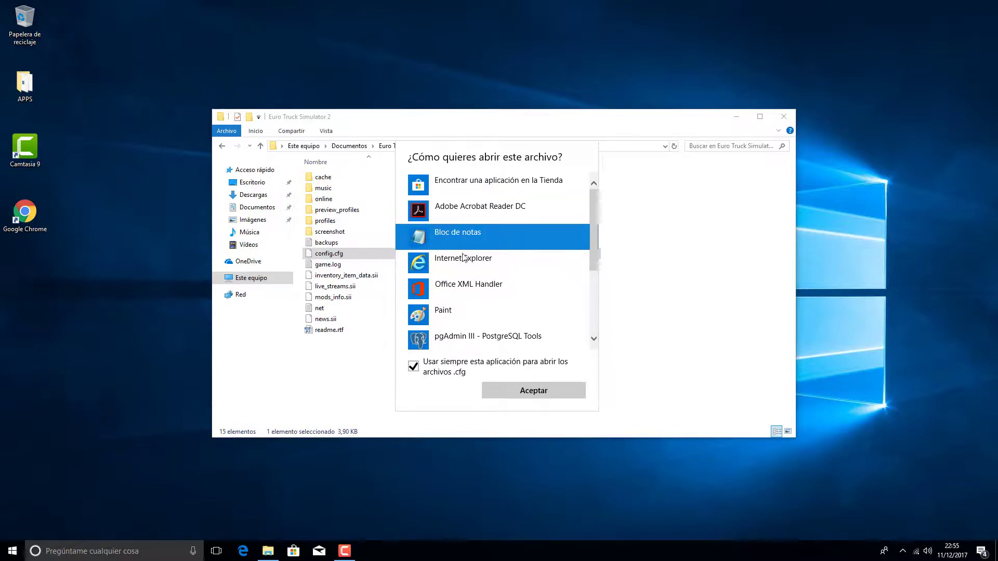
click(413, 367)
click(530, 392)
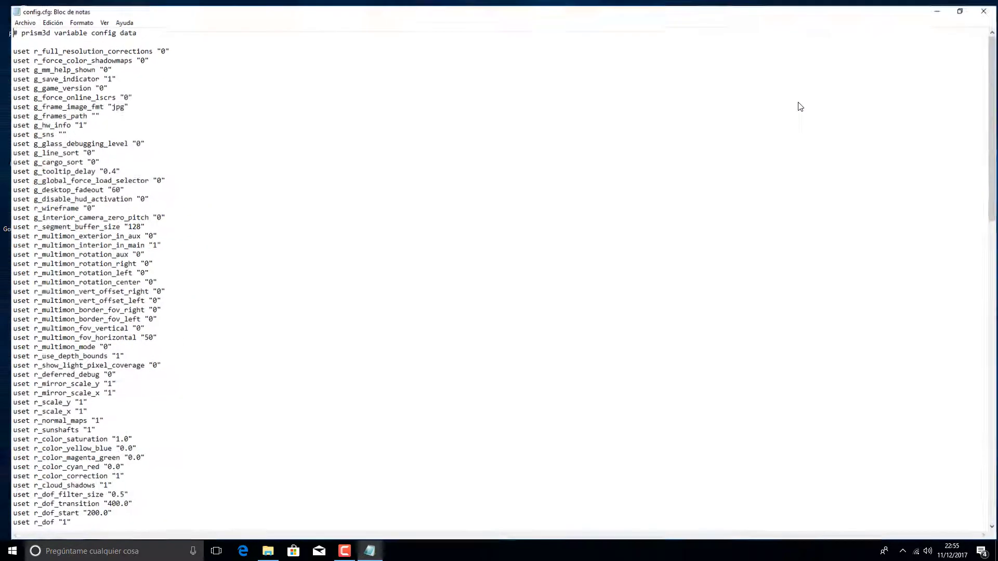
click(803, 102)
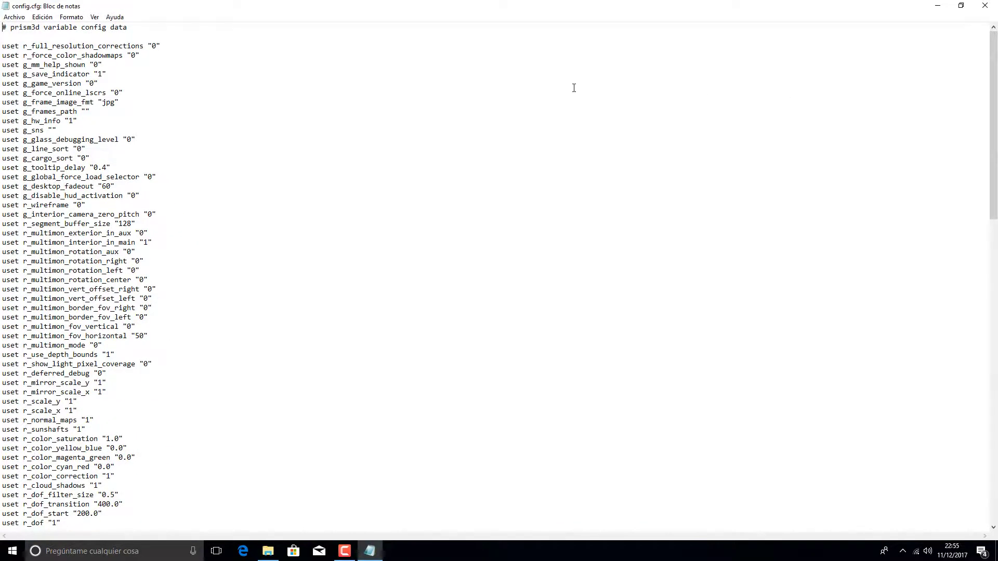
Step: Find "developer" in config.cfg and set the g_developer value to "1"
click(42, 18)
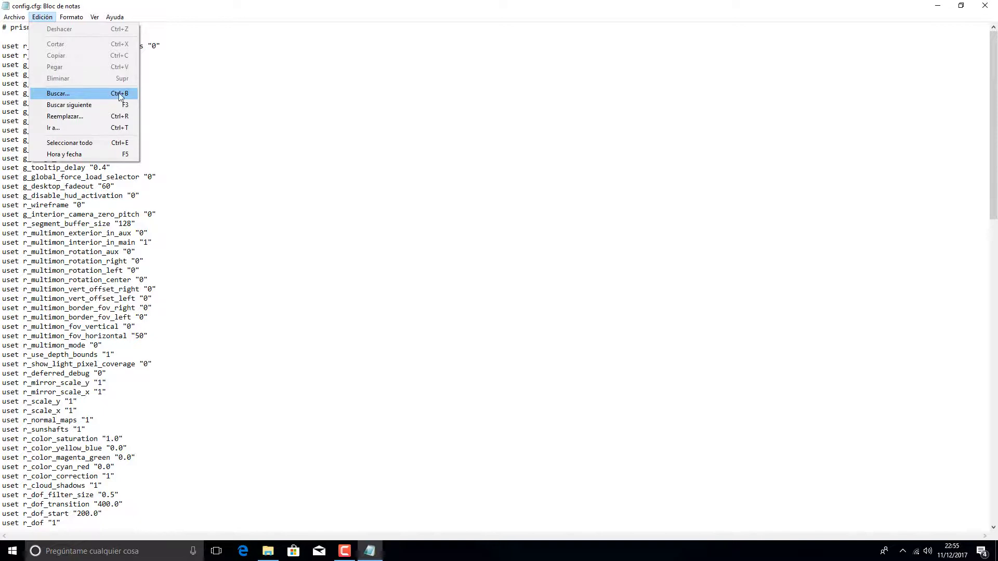
click(85, 95)
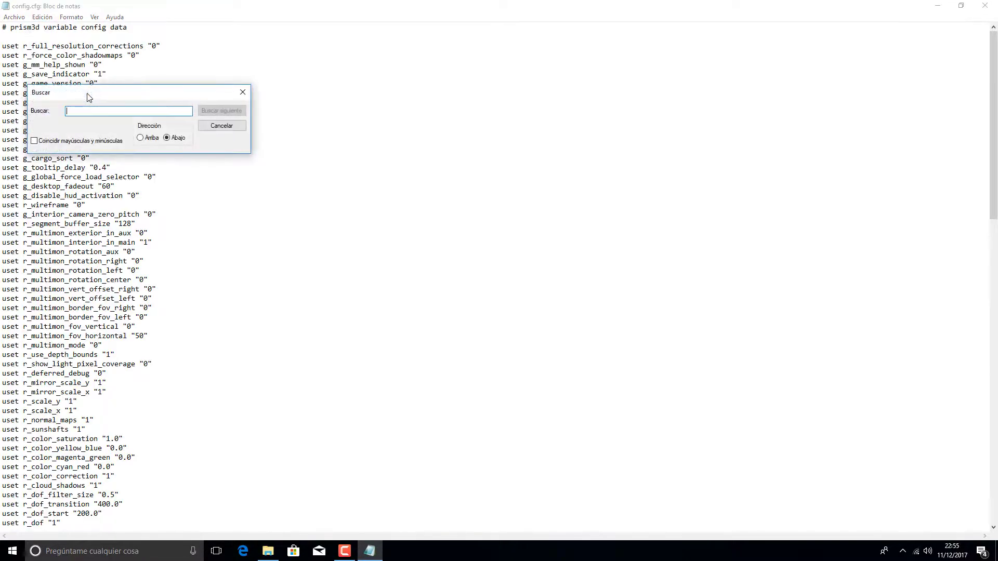
drag(131, 98, 455, 136)
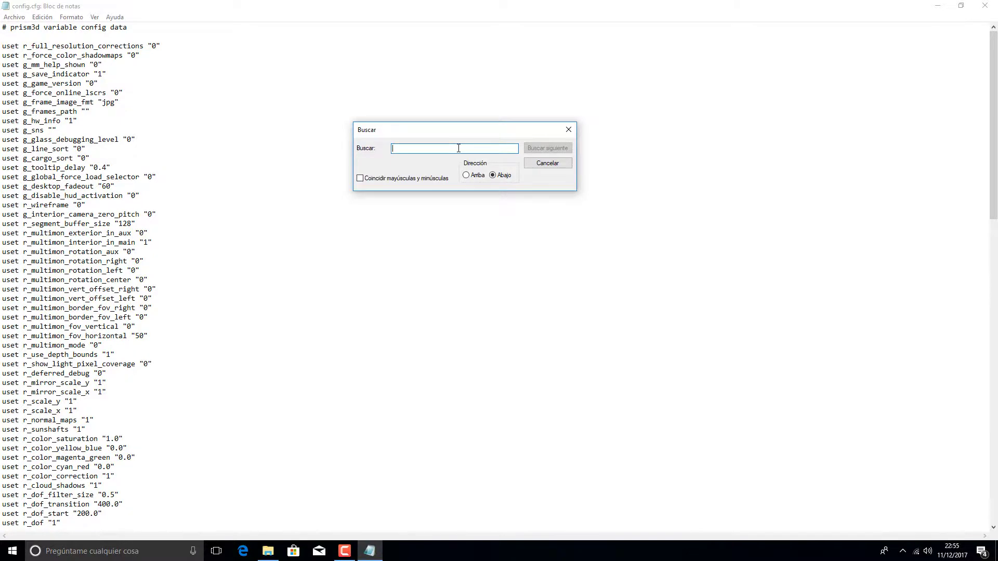
text(developer)
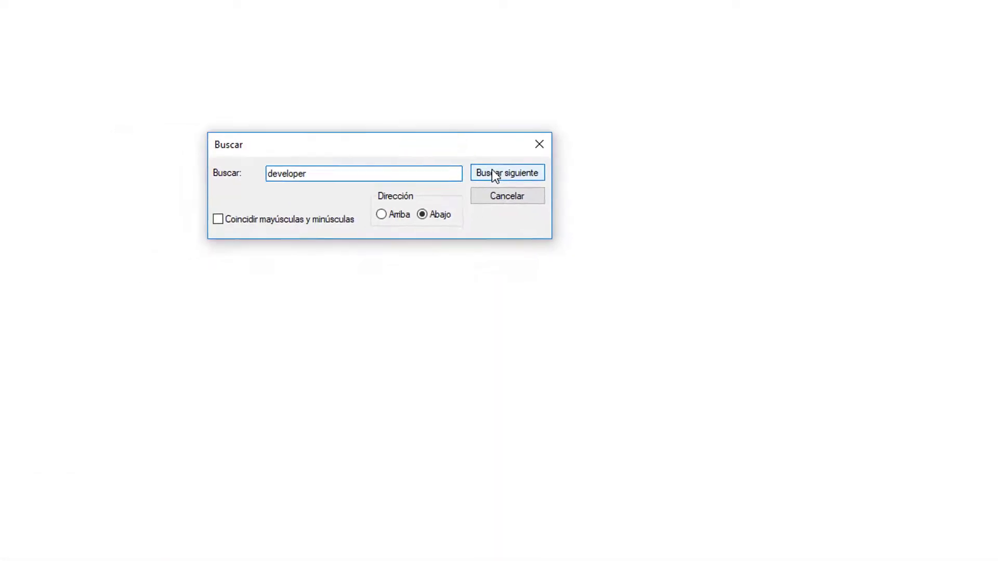
click(468, 187)
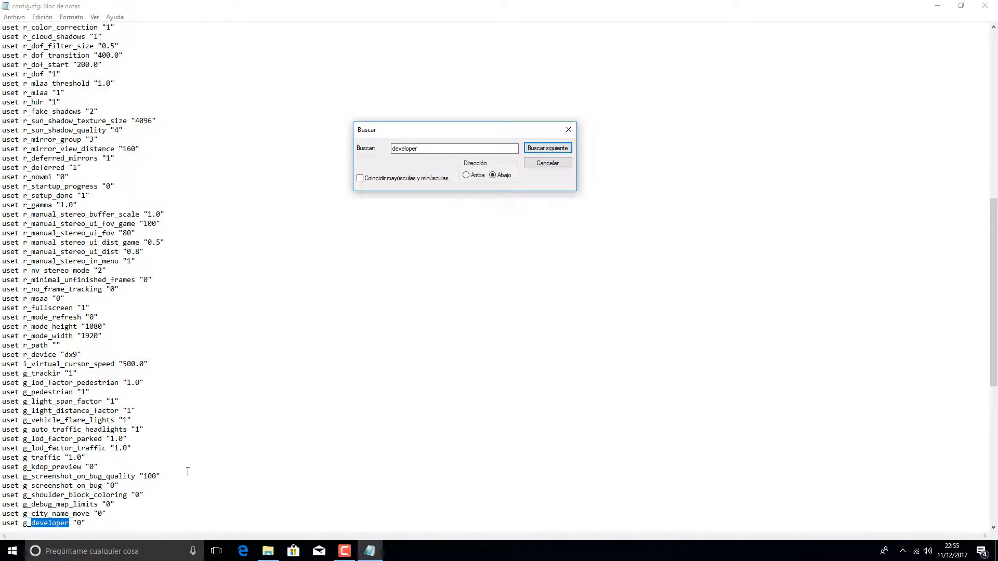
drag(1, 522, 87, 300)
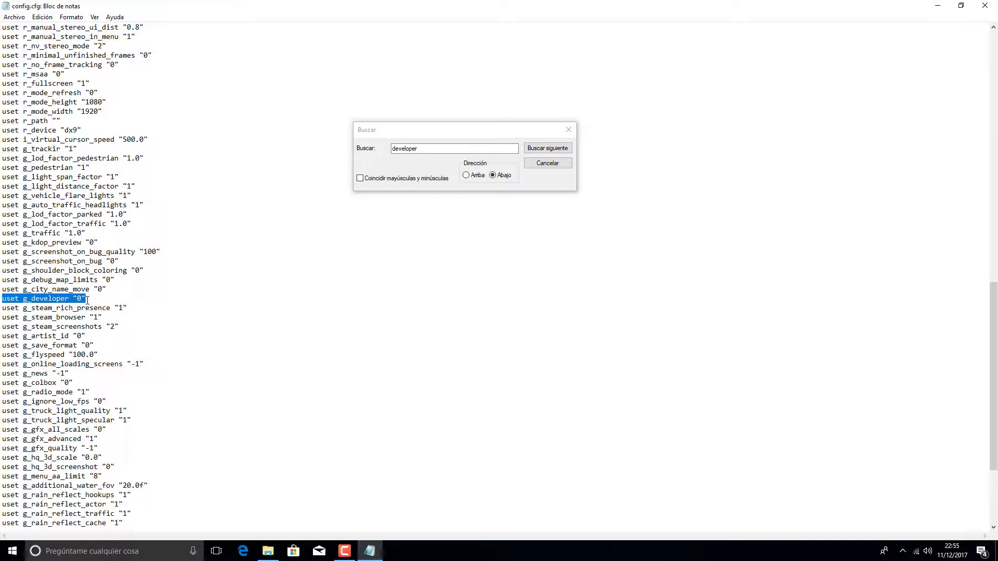
click(87, 300)
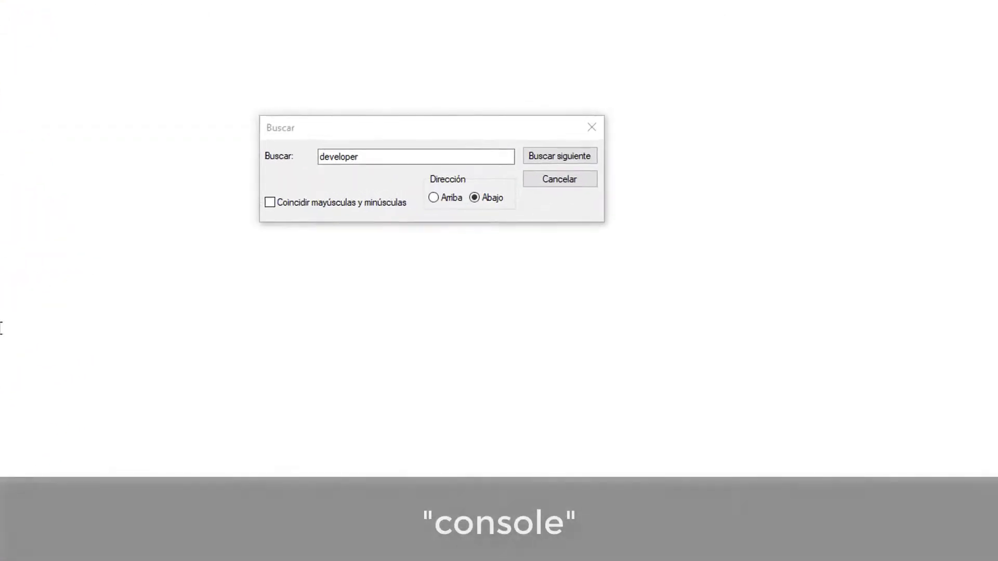
Step: Find "console" in config.cfg and set the g_console value to "1"
key(ctrl+f)
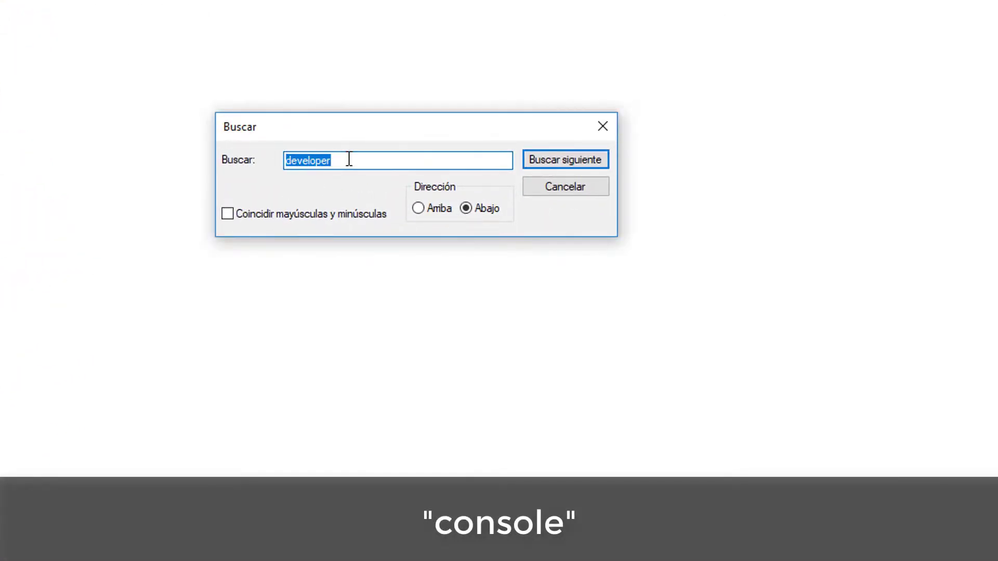
text(console)
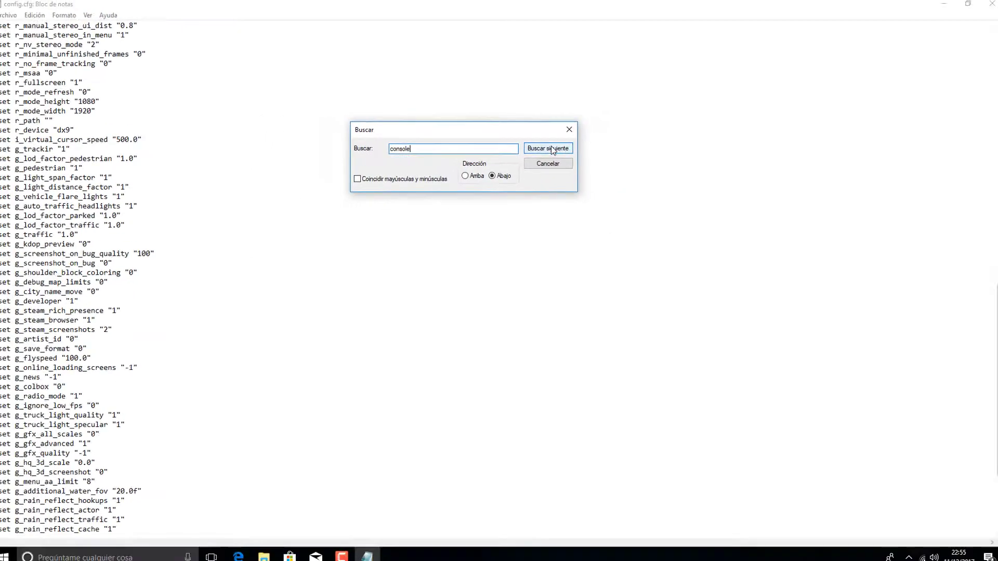
click(552, 149)
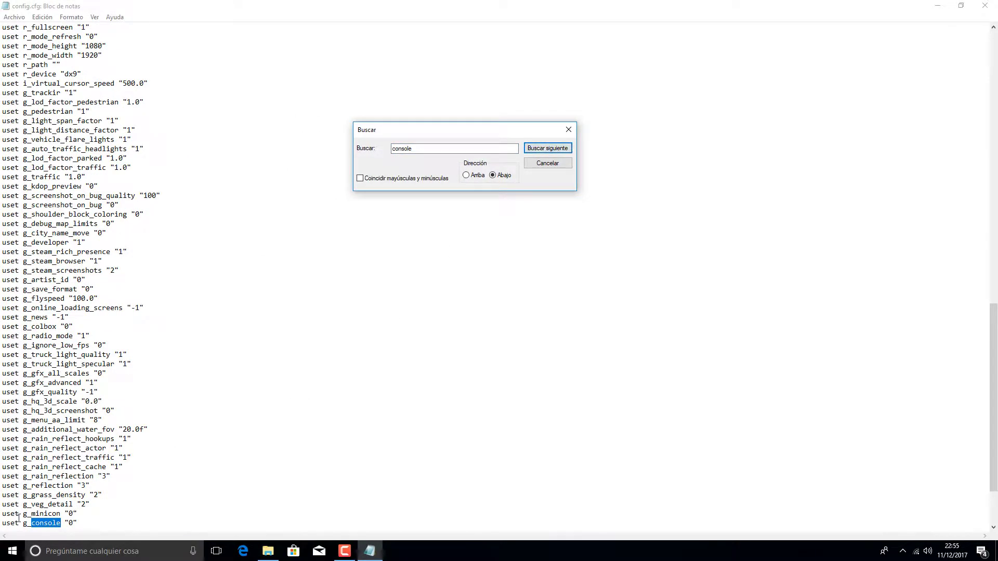
drag(1, 523, 73, 525)
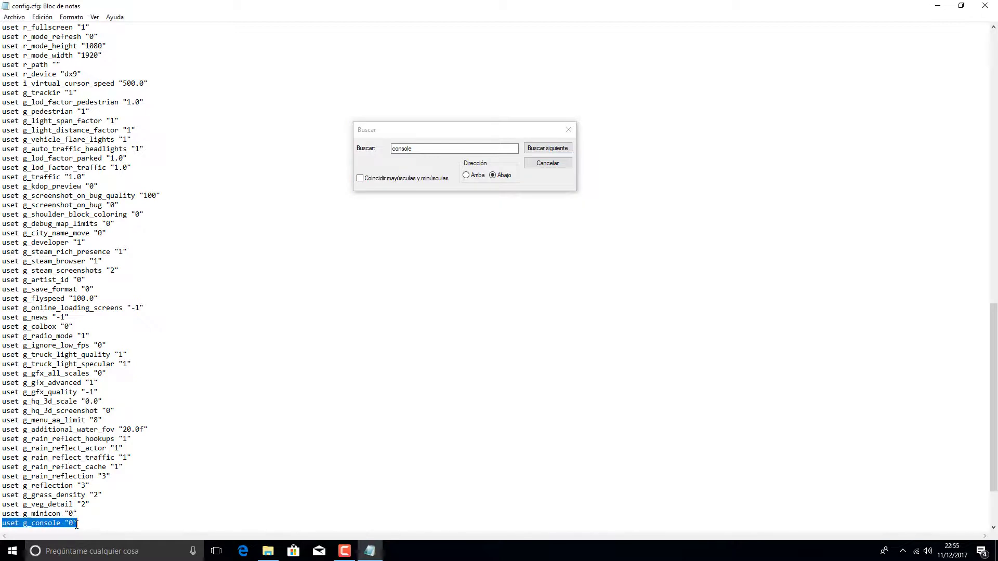
click(78, 523)
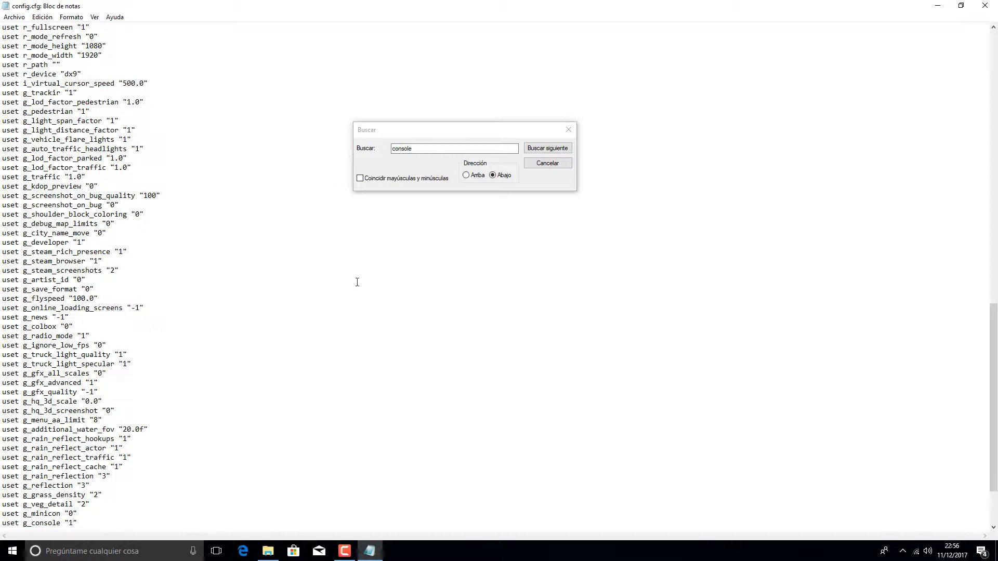
Step: Save the edited config.cfg and close both the editor and the game's folder window
click(536, 163)
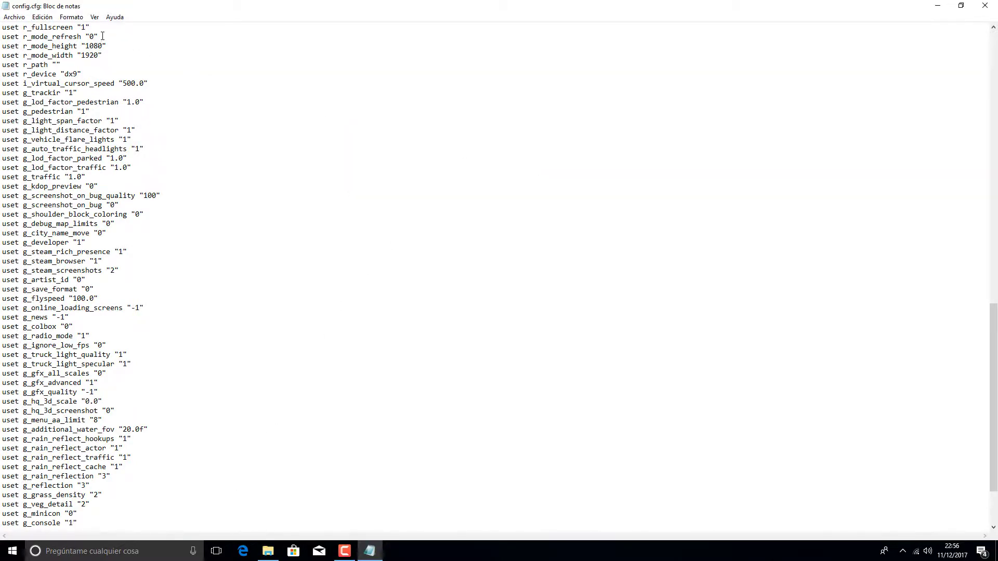
click(14, 17)
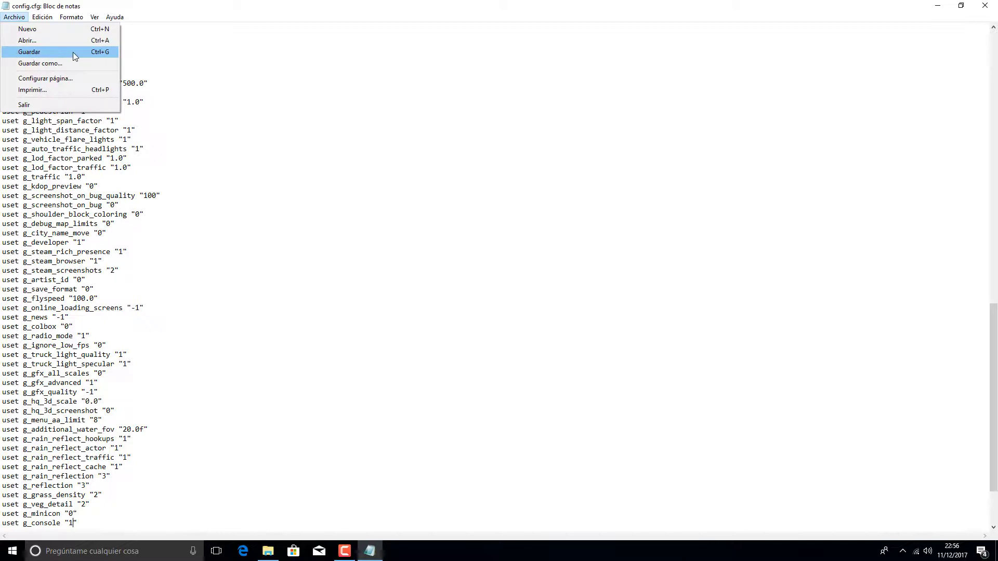
click(40, 52)
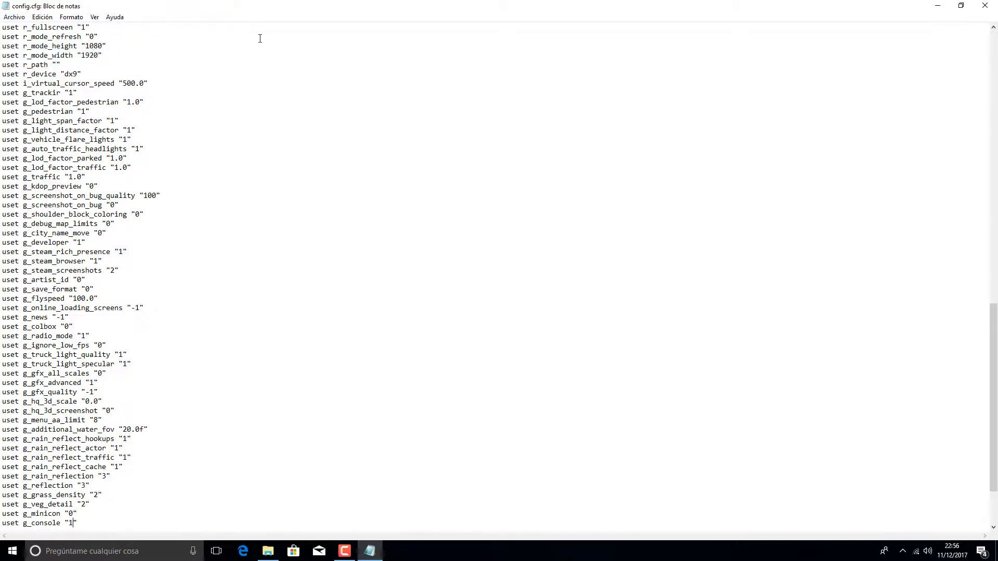
click(984, 5)
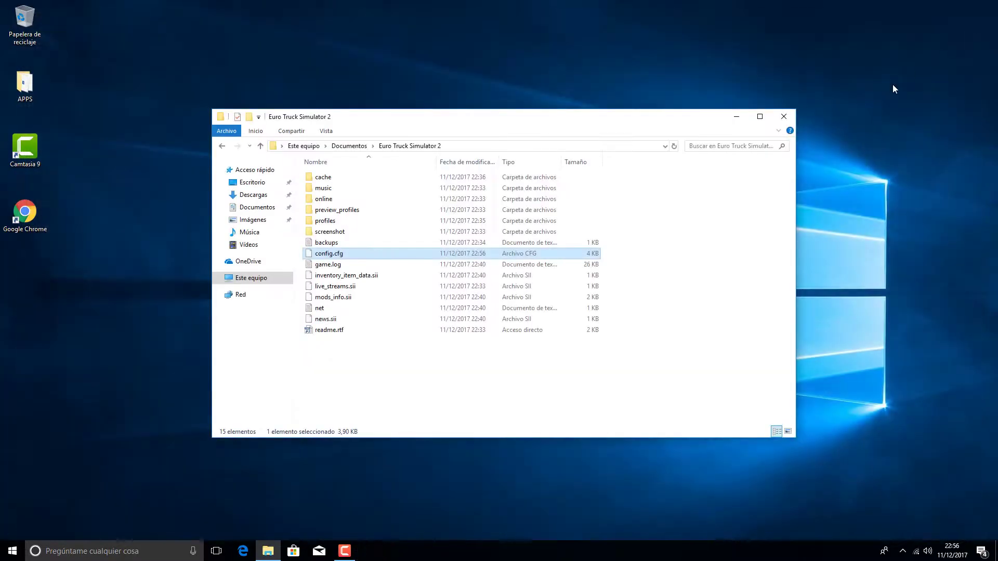
click(784, 116)
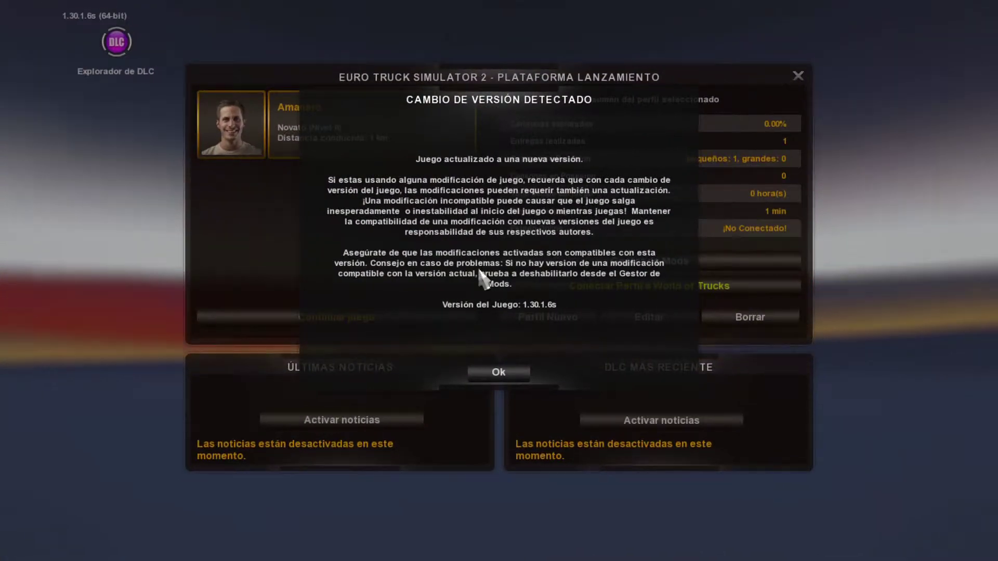
Step: In Euro Truck Simulator 2, accept the startup notices, continue the game with the selected profile and start driving
click(499, 372)
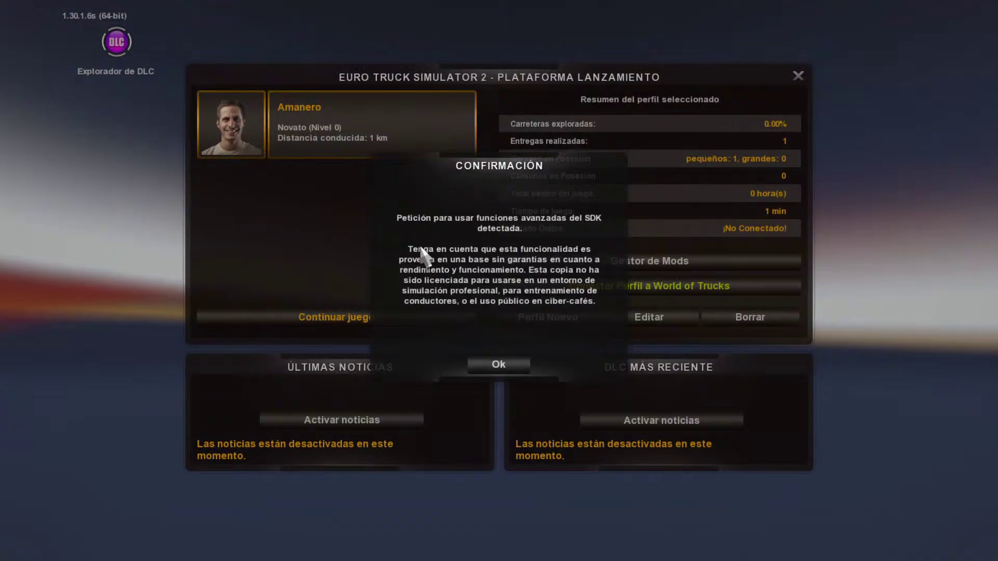
click(496, 365)
click(296, 318)
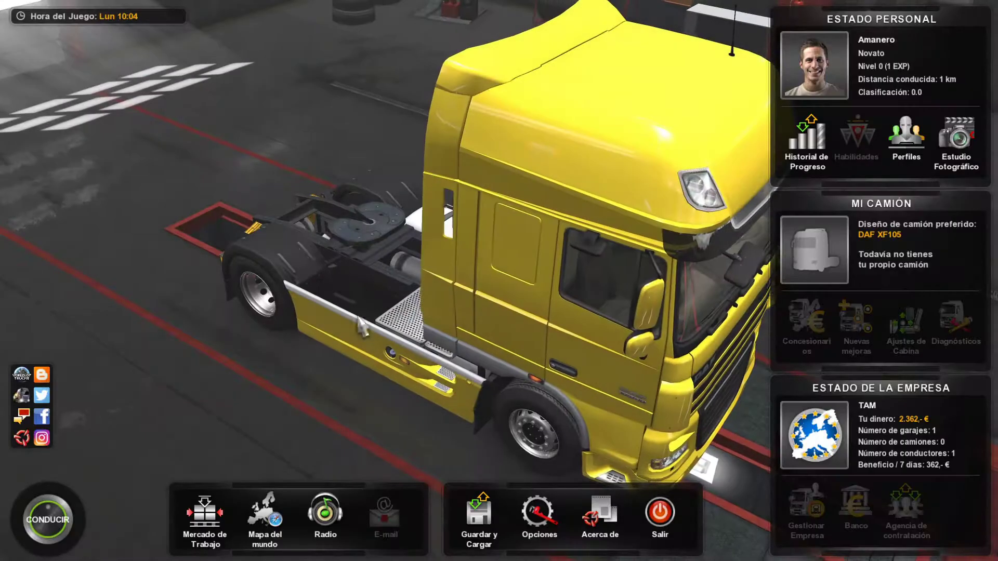
click(49, 520)
click(454, 360)
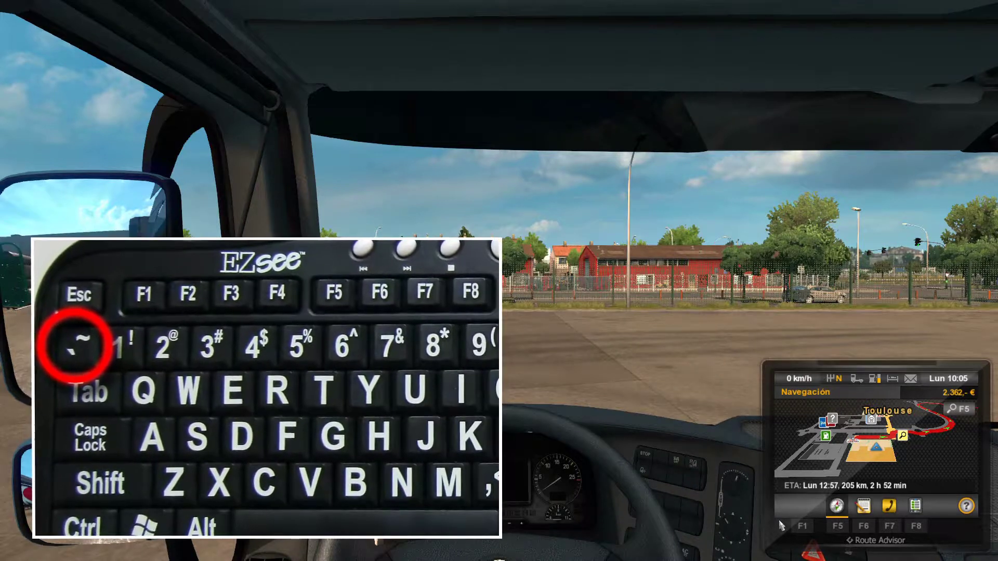
Step: Open and close the developer console while in the truck, and switch to the free camera
key(grave)
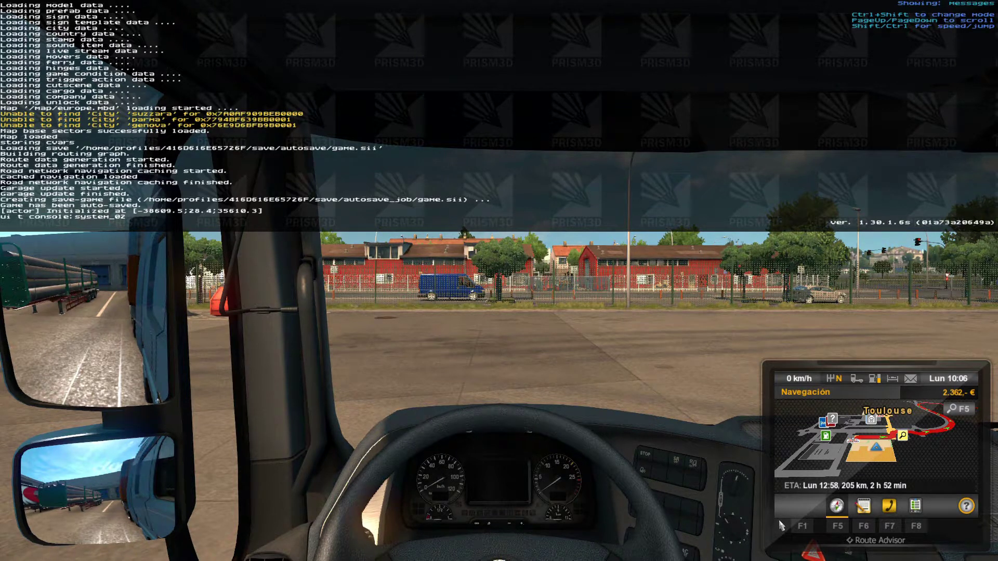
key(grave)
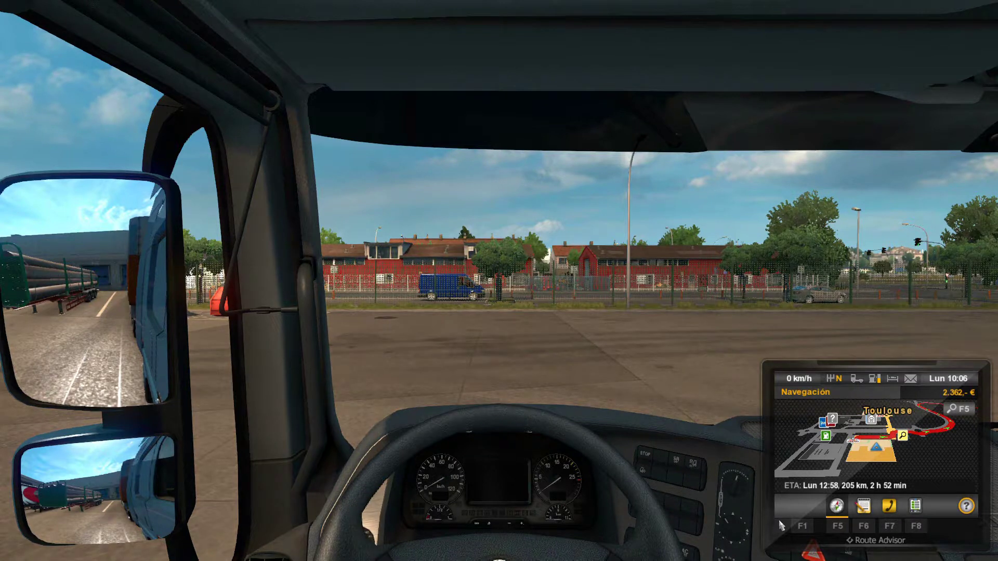
key(0)
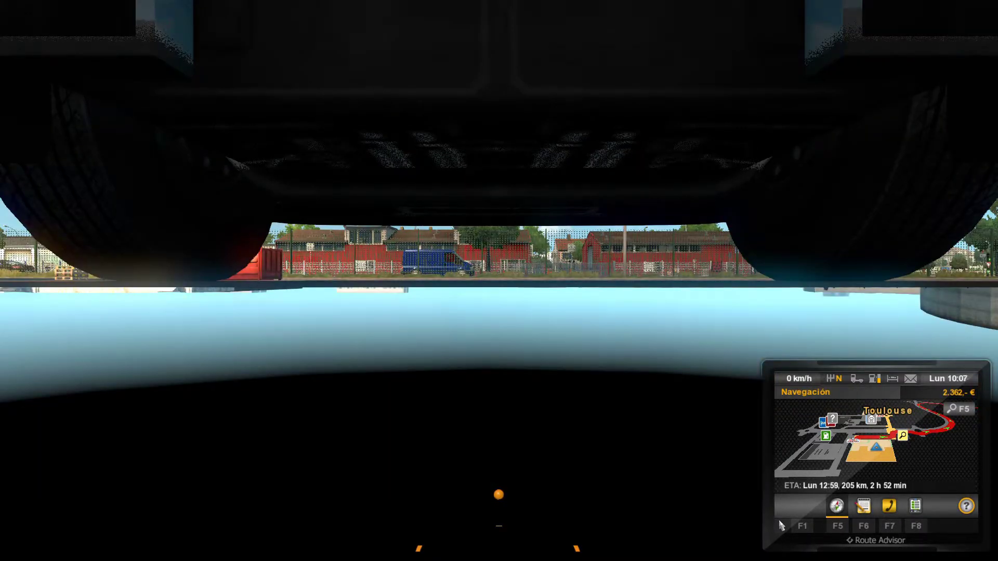